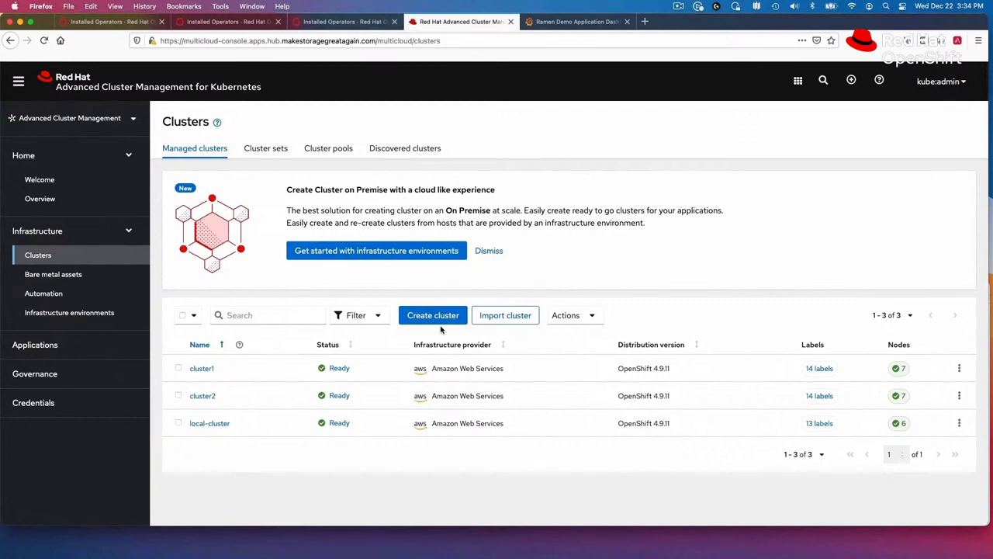
Open the Submariner add-ons of cluster set clusterset1 to review their connection and agent status.
left_click(281, 150)
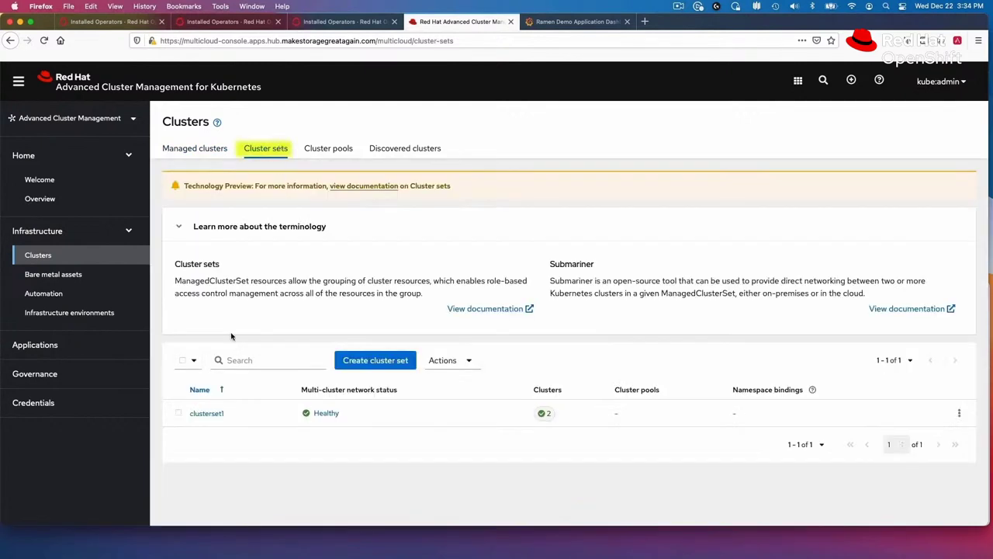
left_click(205, 412)
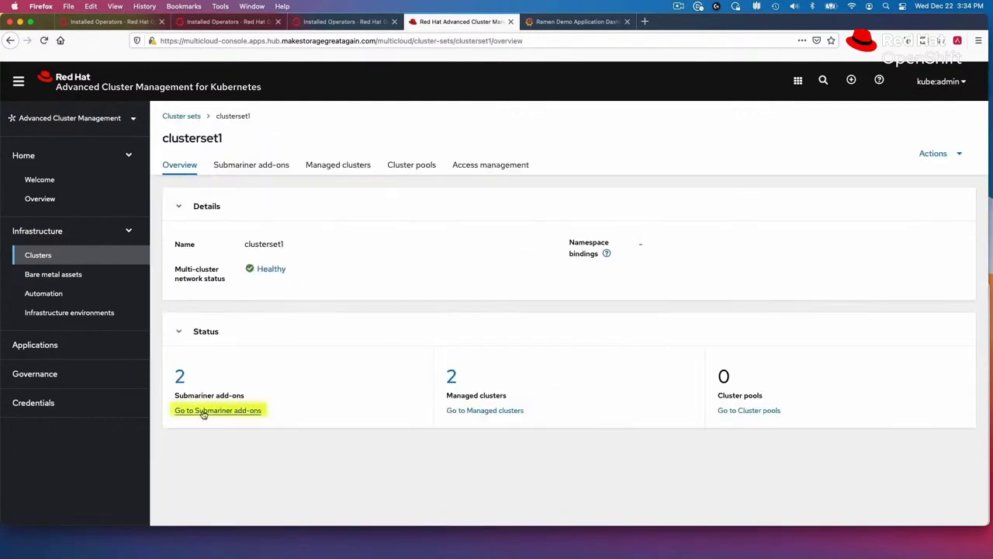
left_click(203, 411)
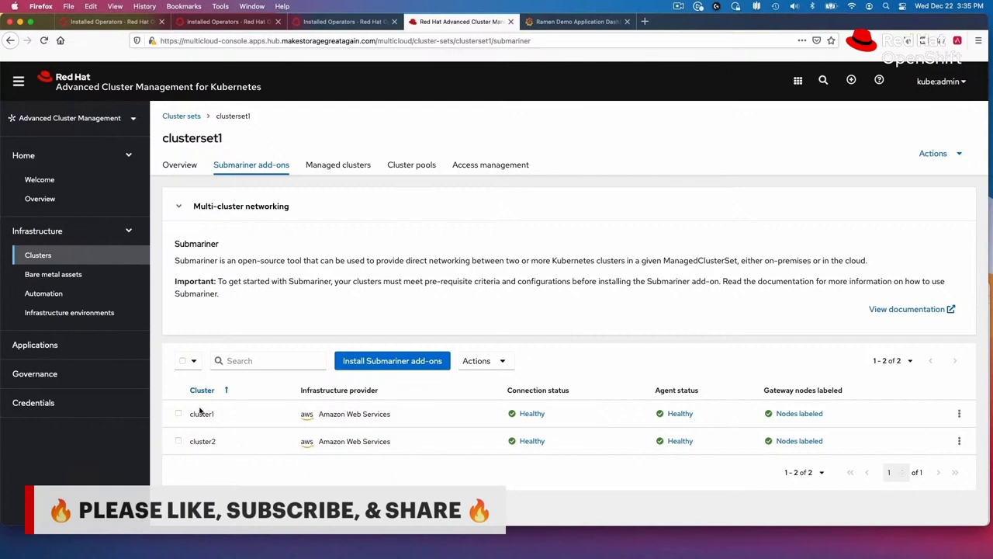
Review the installed operators on cluster1, cluster2 and the hub cluster, showing all projects on the hub.
left_click(107, 22)
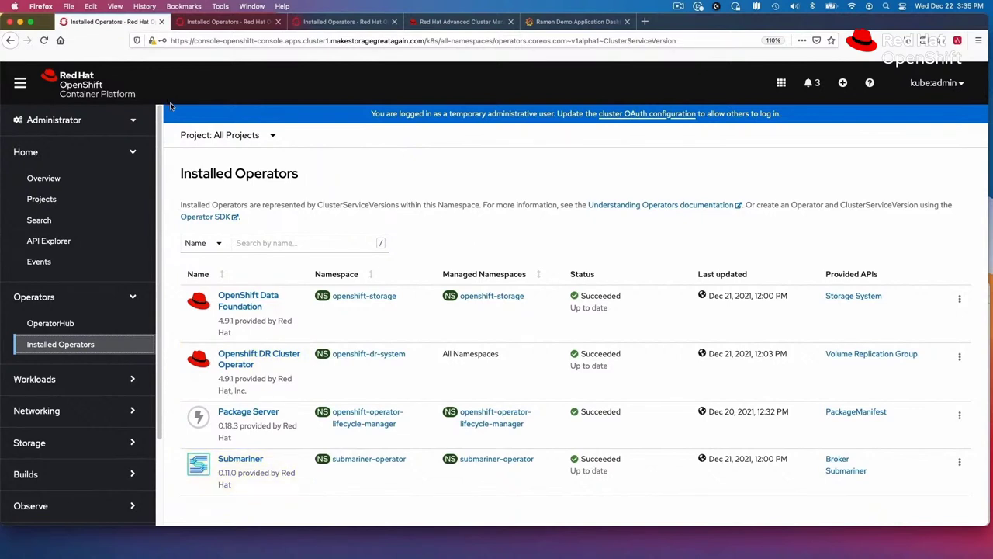
left_click(205, 23)
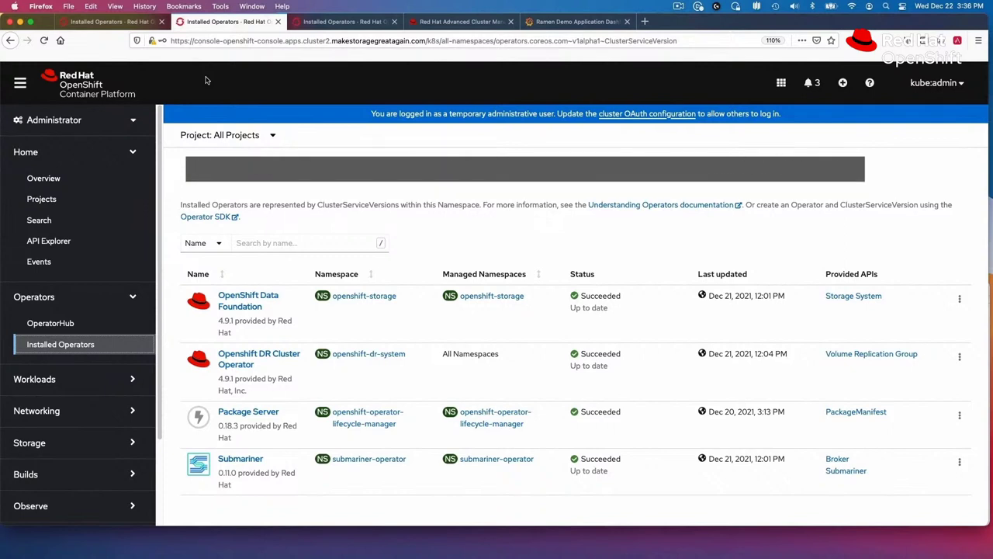
left_click(311, 21)
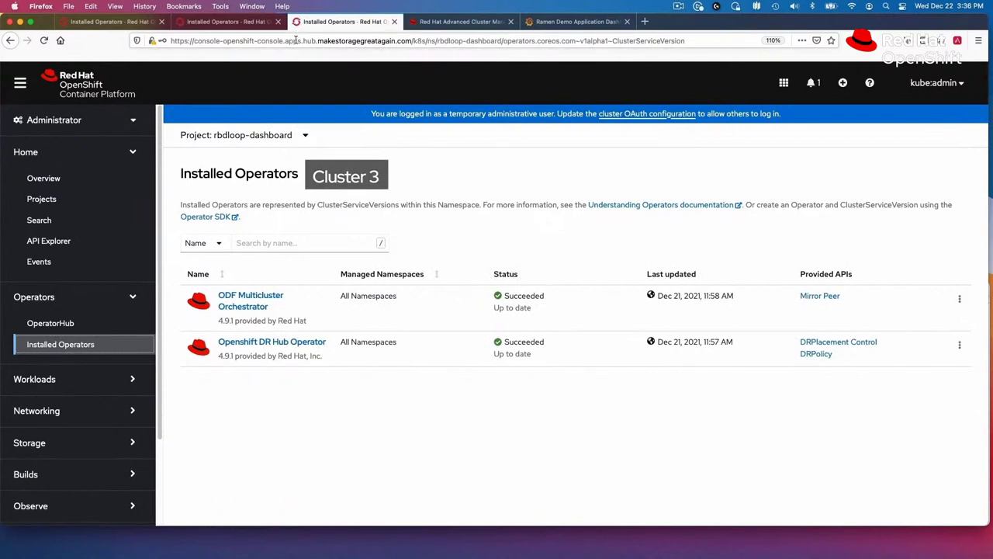
left_click(256, 137)
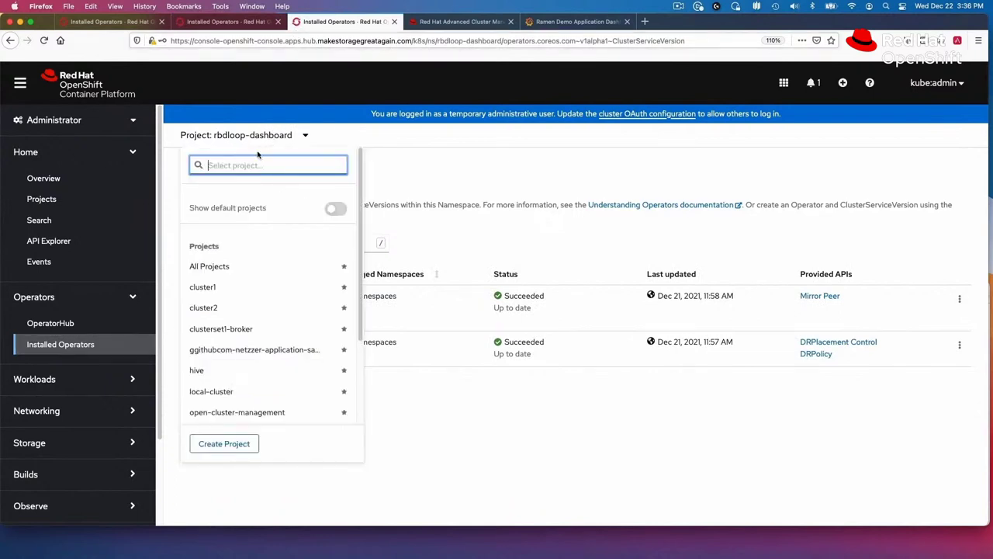
left_click(230, 267)
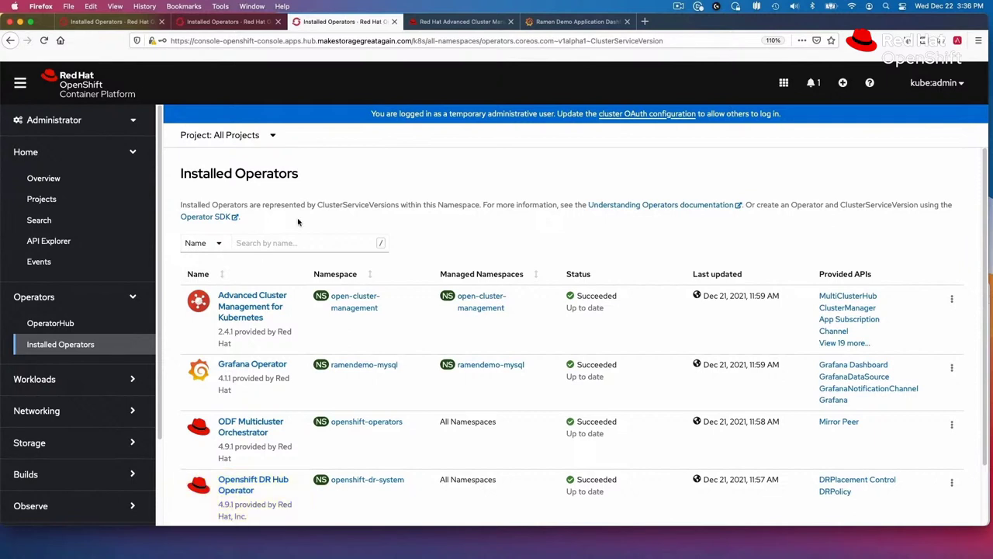
In Advanced Cluster Management, open the rbdloop application's resource topology and show the details of its cluster node.
left_click(459, 21)
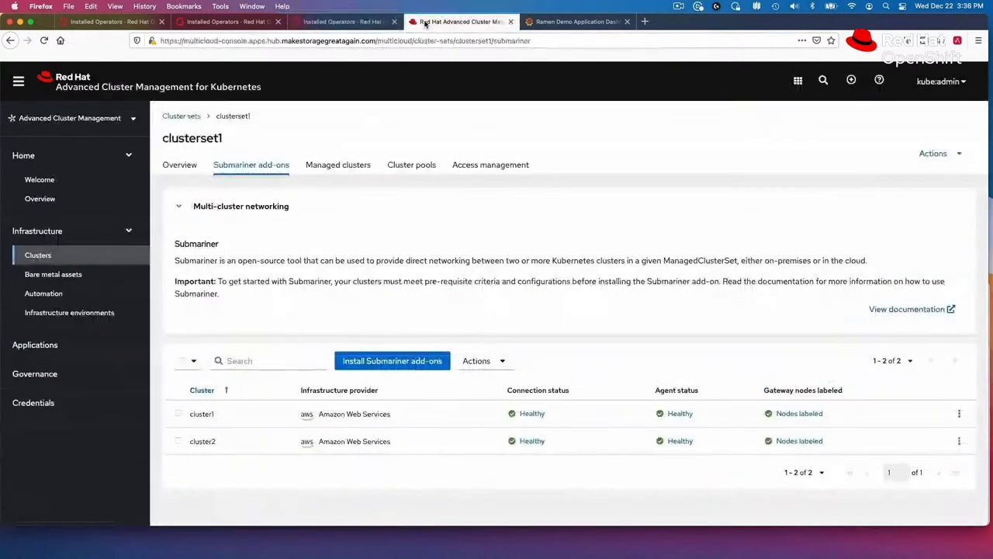
left_click(73, 343)
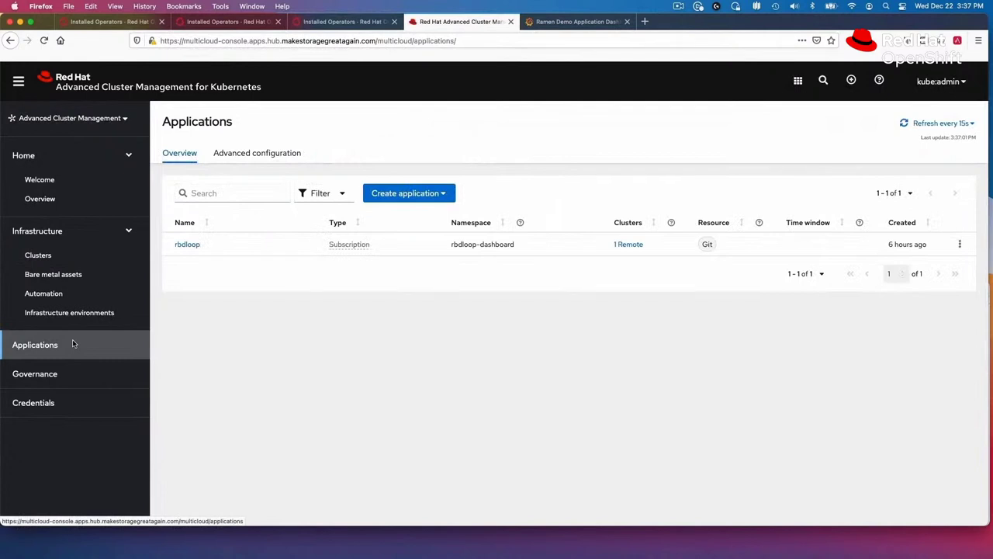
left_click(187, 245)
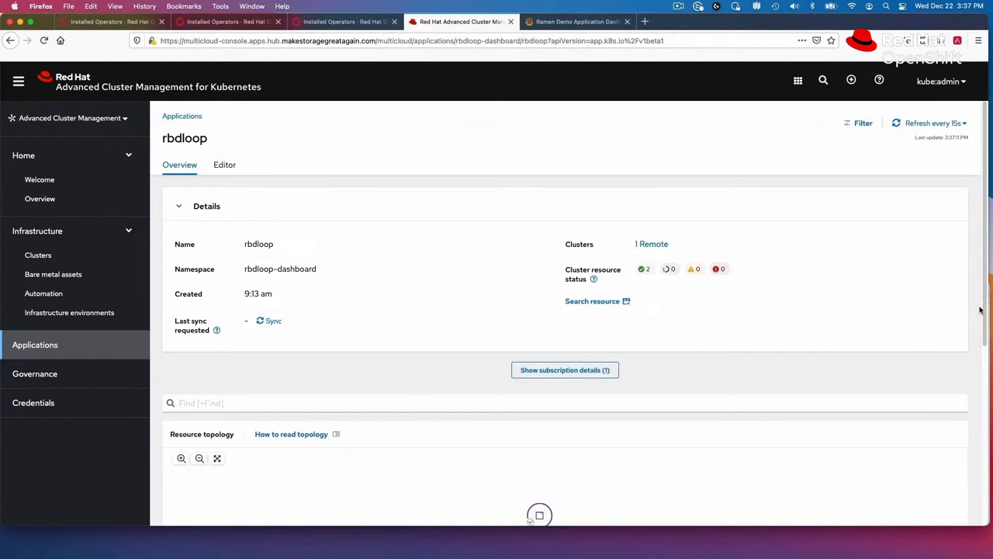
left_click_drag(985, 312, 978, 479)
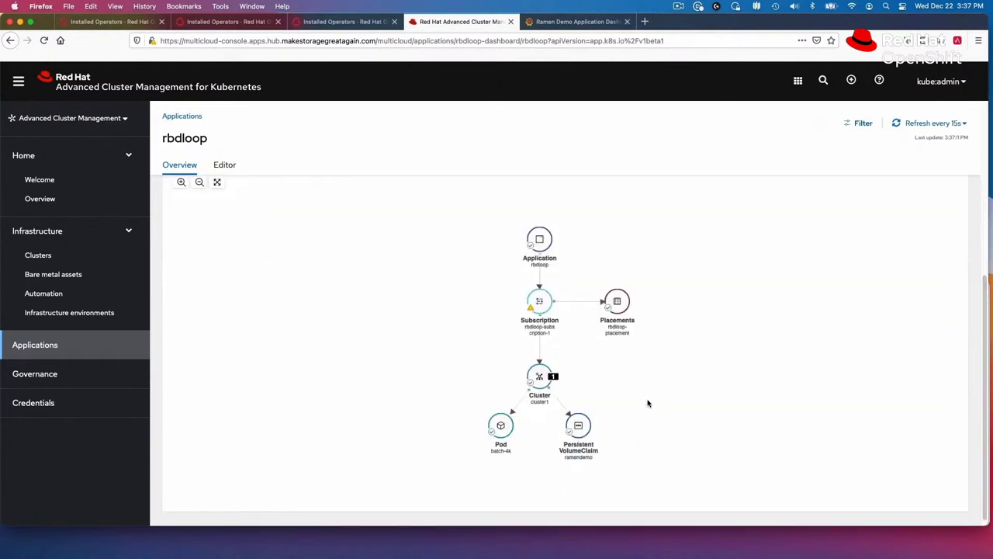
left_click(541, 381)
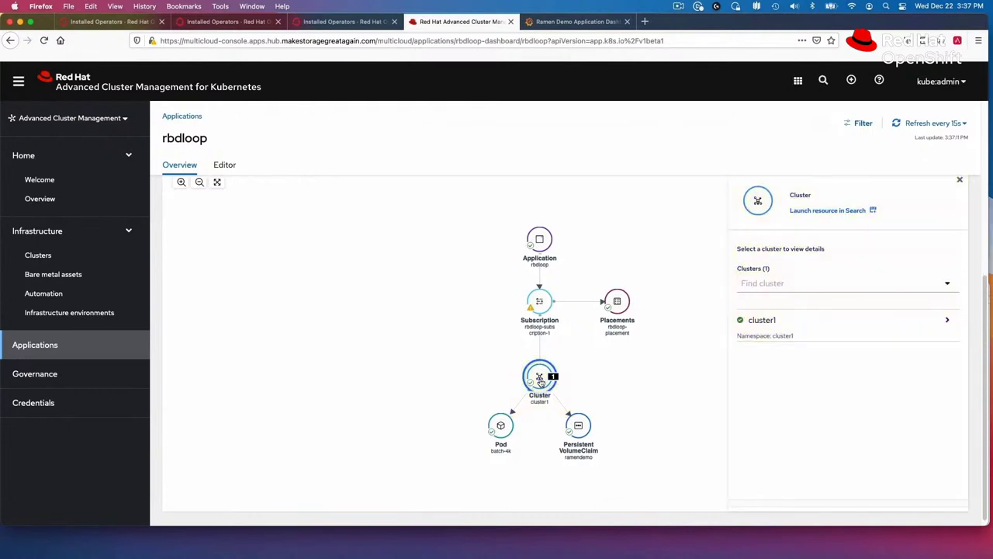
Switch to Terminal to examine the rbdloop-dashboard pods and PVCs on both clusters, and return to Firefox.
key("super+Tab")
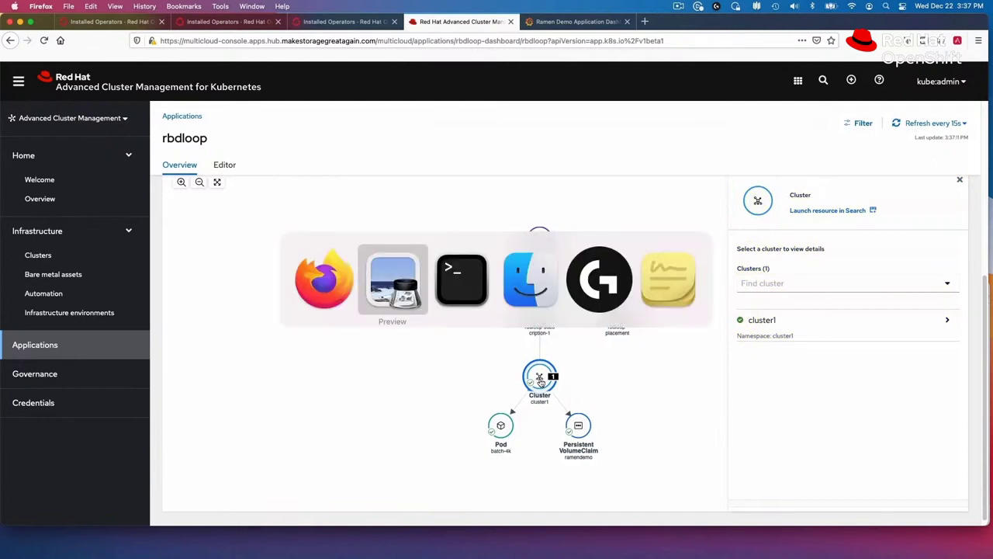
key("super+Tab")
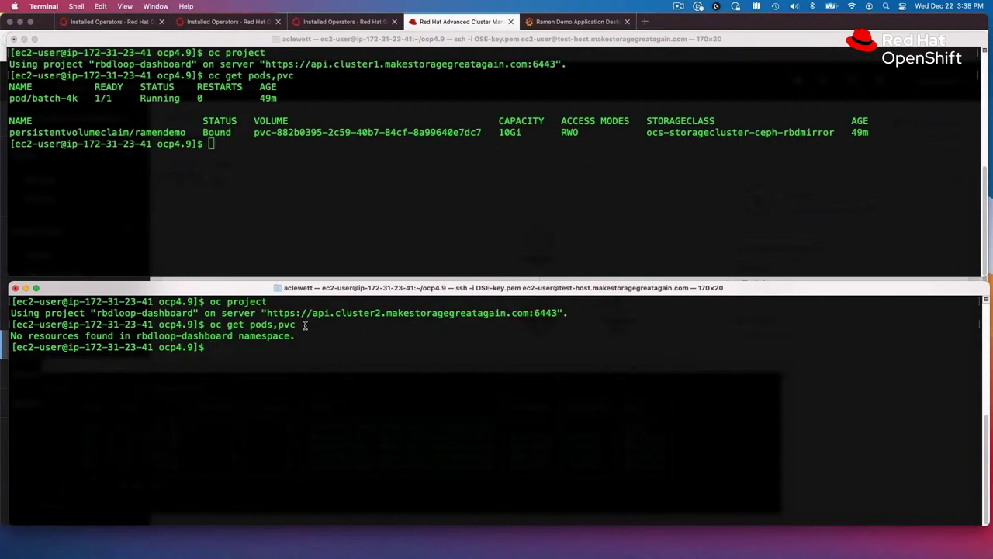
key("super+Tab")
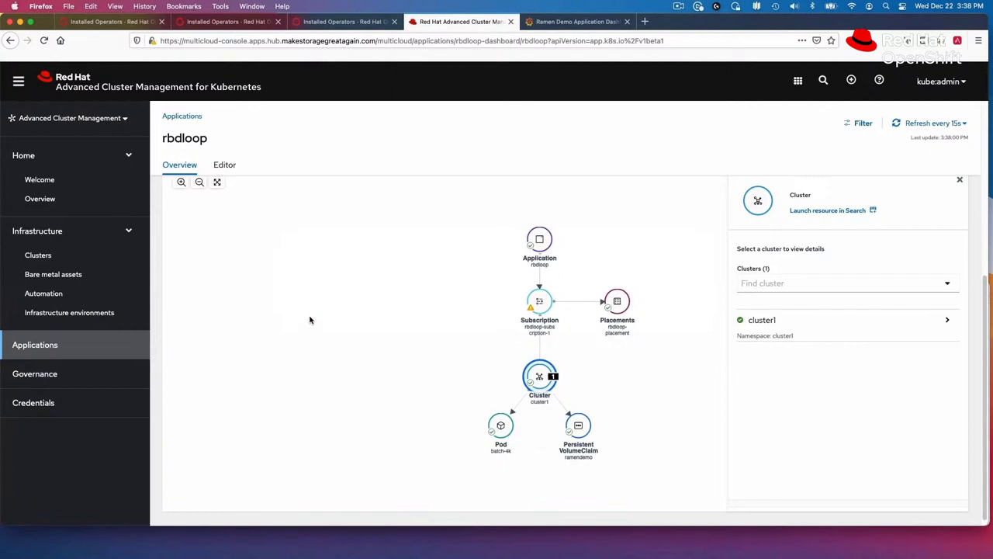
In the hub cluster's console, look at the Openshift DR Hub Operator and switch the project to rbdloop-dashboard.
left_click(338, 26)
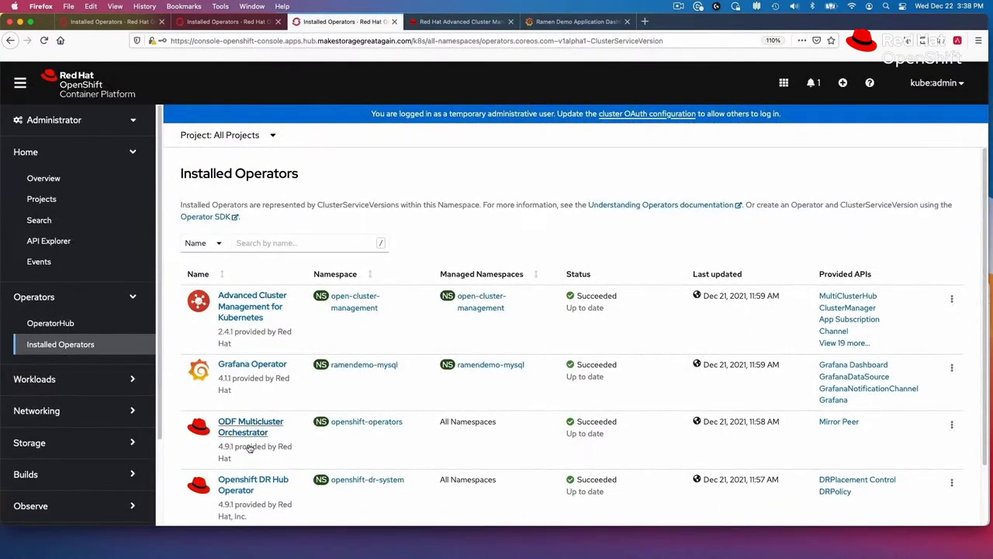
left_click(244, 482)
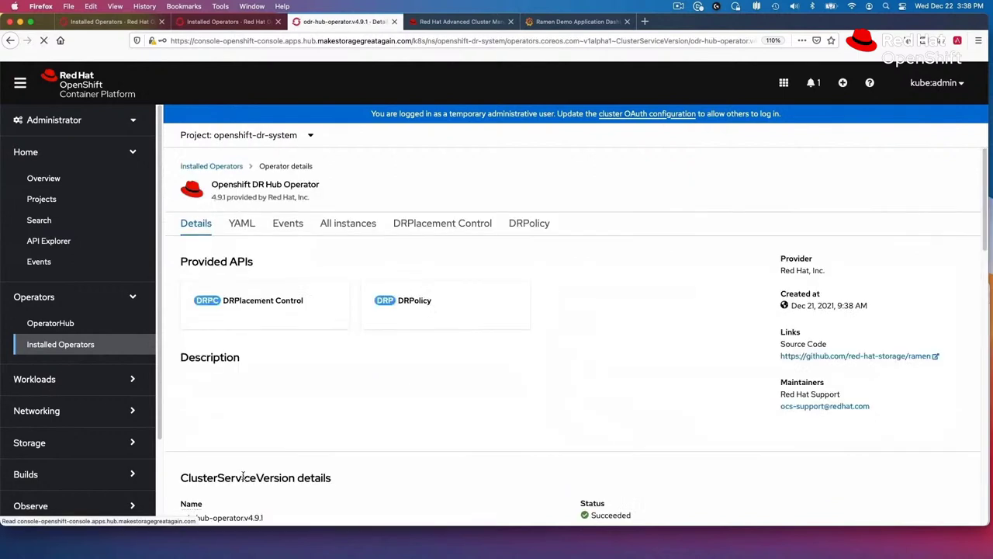
left_click(256, 136)
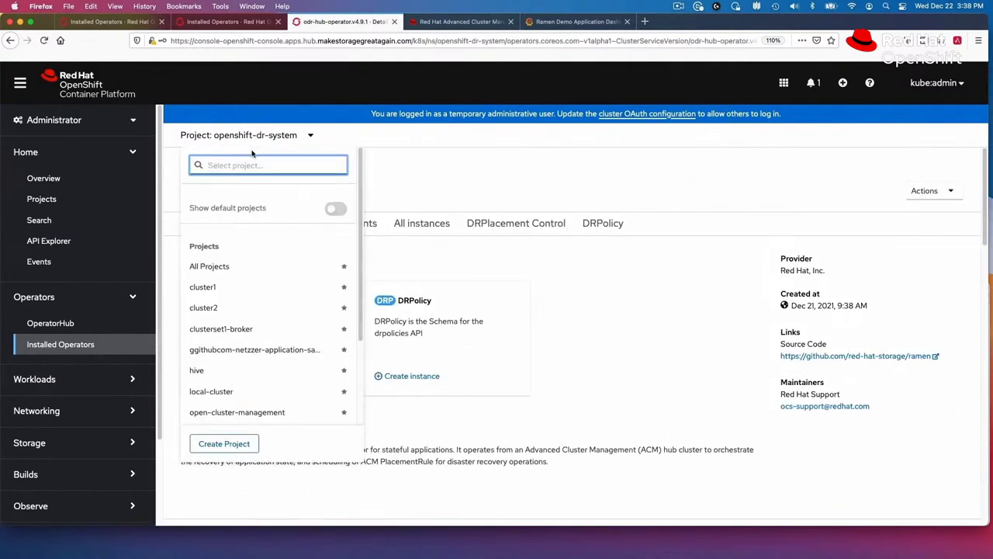
type("rbd")
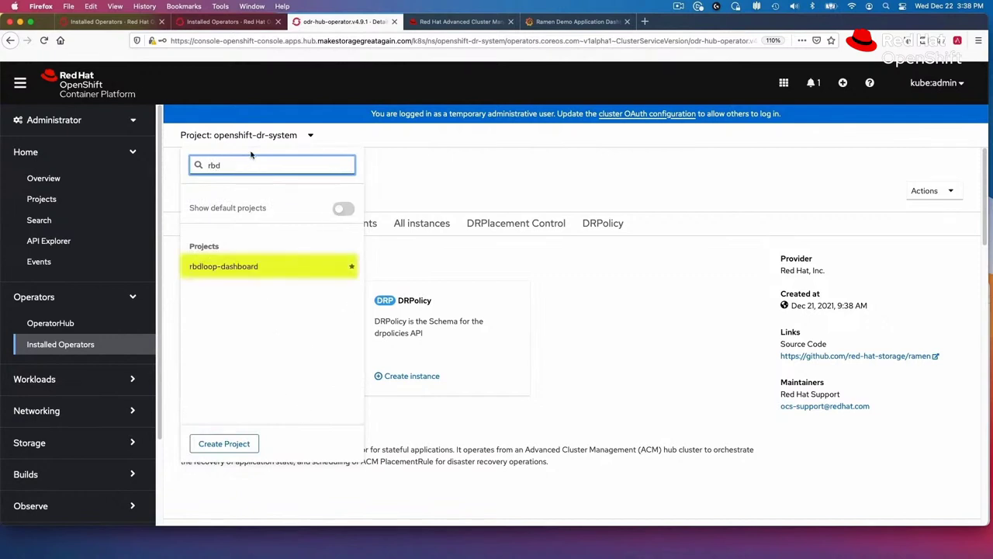
left_click(225, 268)
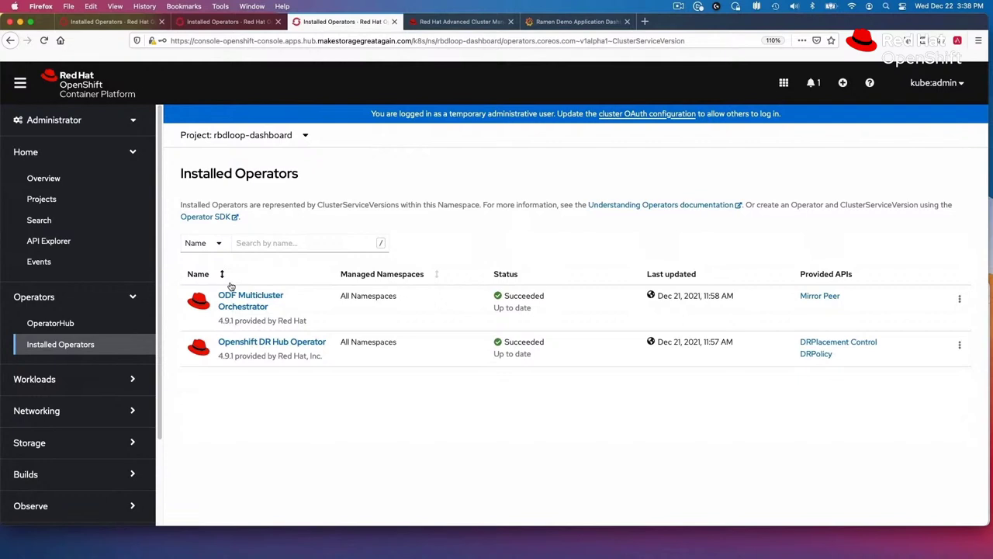
Open the YAML of the rbdloop-drpc DRPlacementControl under the Openshift DR Hub Operator.
left_click(237, 343)
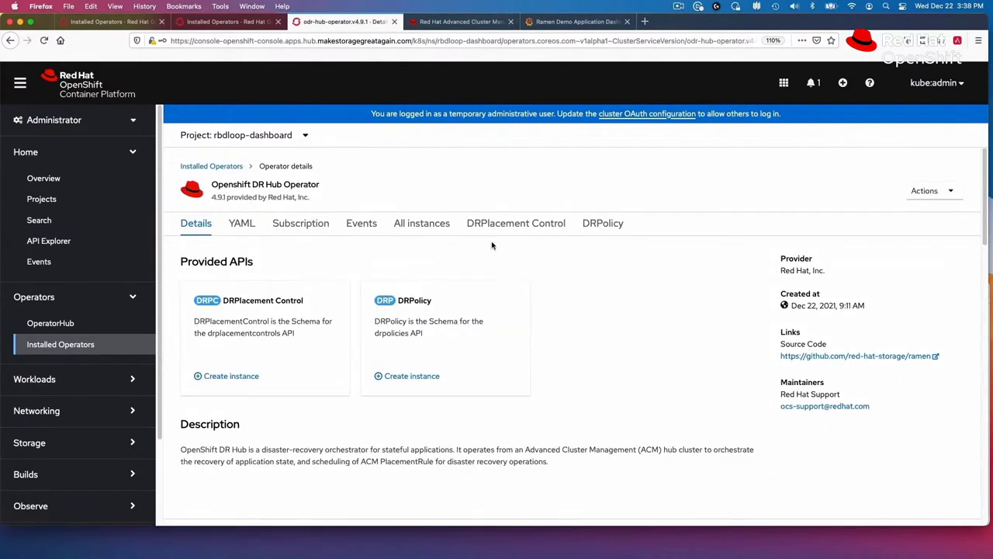
left_click(499, 232)
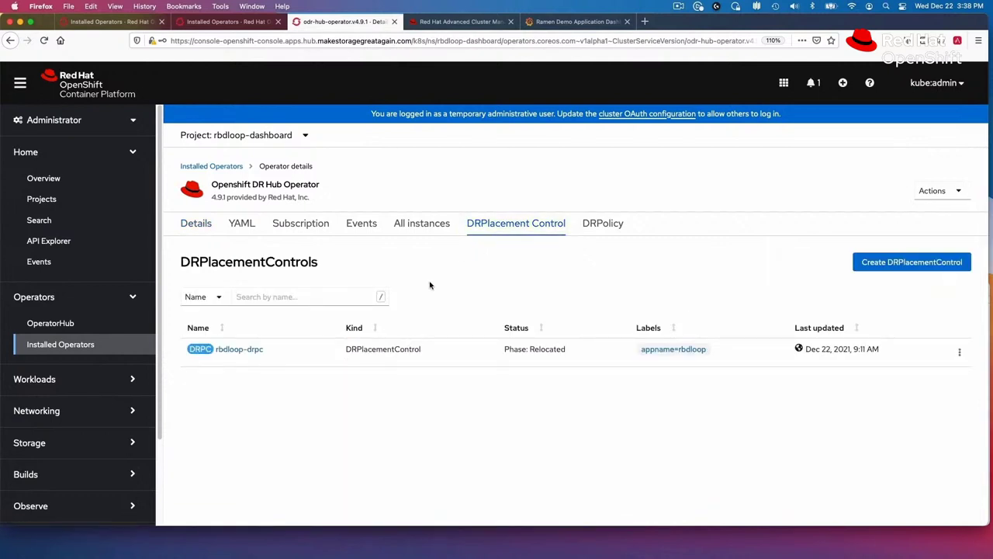
left_click(252, 351)
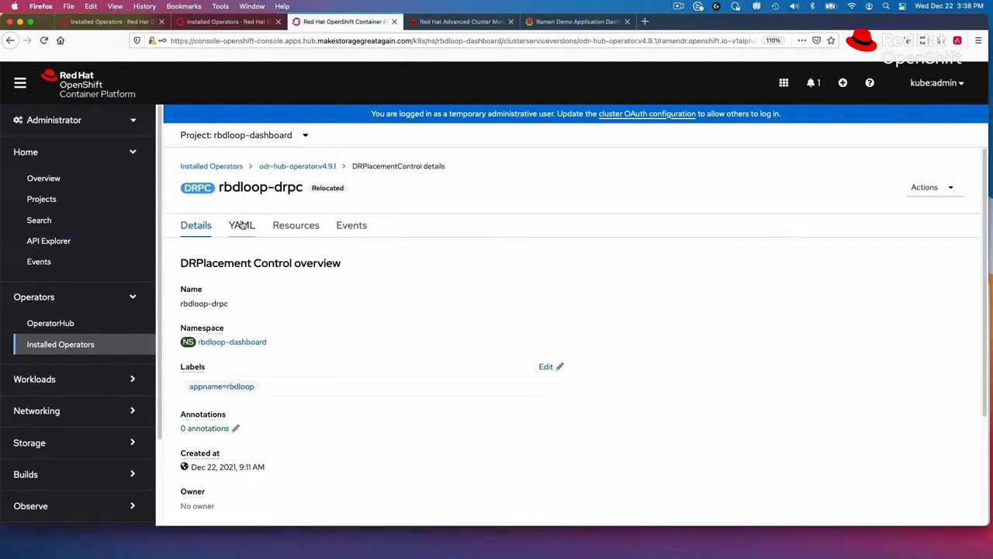
left_click(242, 225)
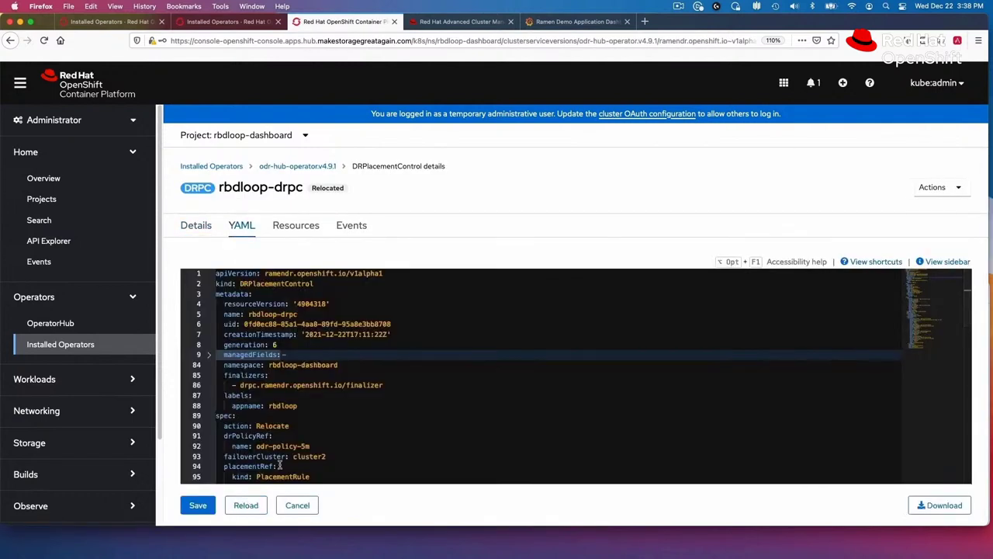
Check the preferred and failover cluster activity in the Ramen Demo Application Dashboard, and return to the rbdloop-drpc YAML.
left_click(551, 22)
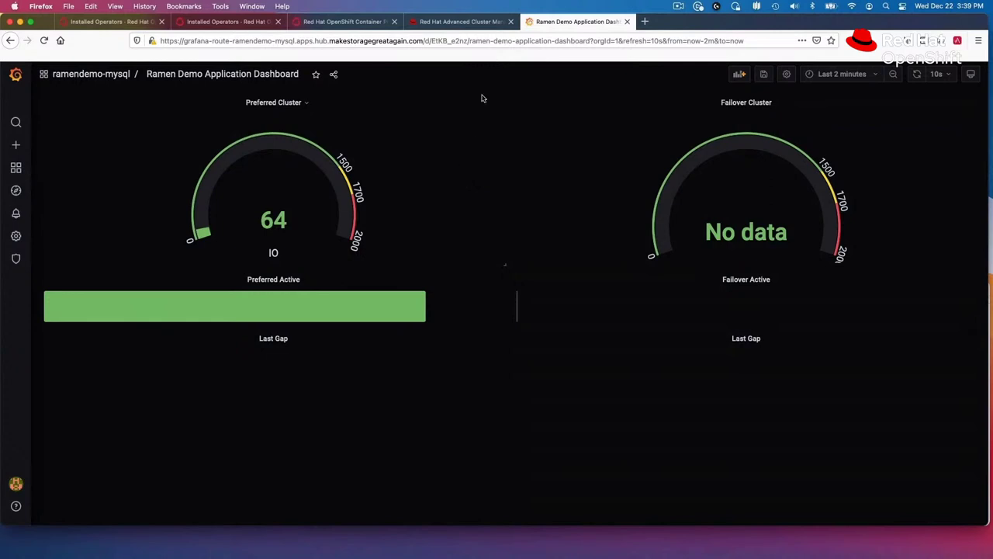
left_click(381, 21)
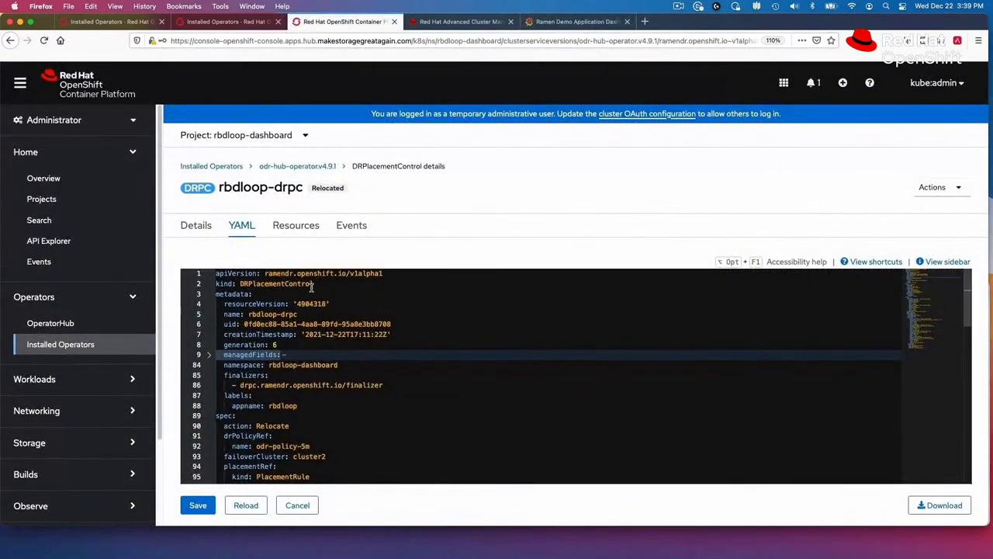
Set the action in the rbdloop-drpc spec to Failover, check the failoverCluster entry, and save the YAML.
left_click(294, 425)
double_click(293, 425)
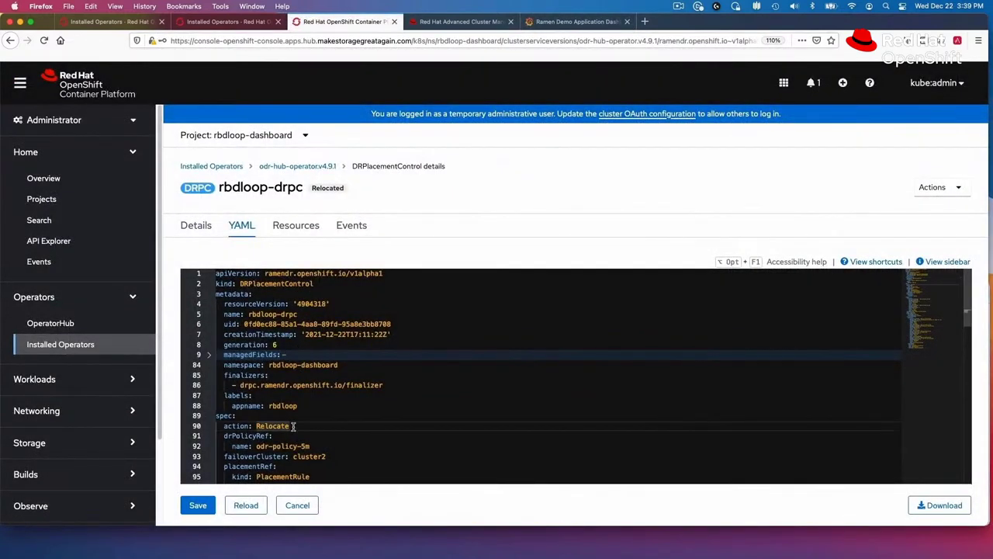
key("BackSpace")
key("BackSpace")
key("BackSpace")
key("BackSpace")
key("BackSpace")
key("BackSpace")
key("BackSpace")
key("BackSpace")
type("Failover")
mouse_move(226, 455)
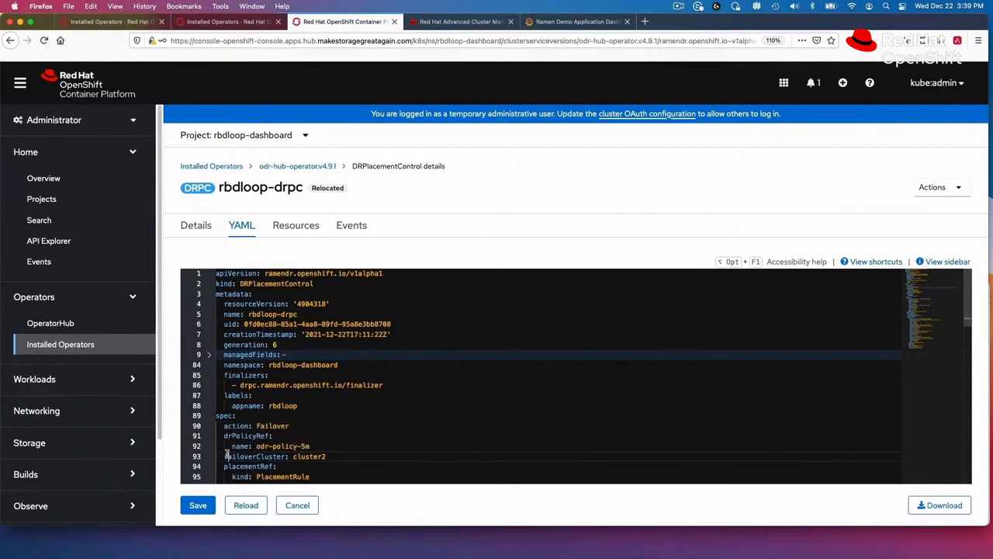
left_click_drag(226, 455, 326, 458)
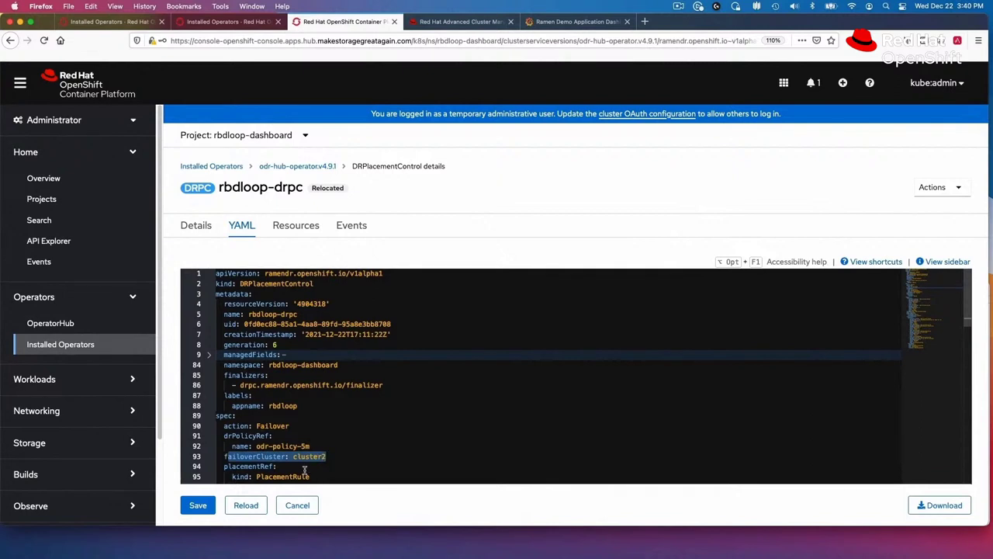
left_click(198, 506)
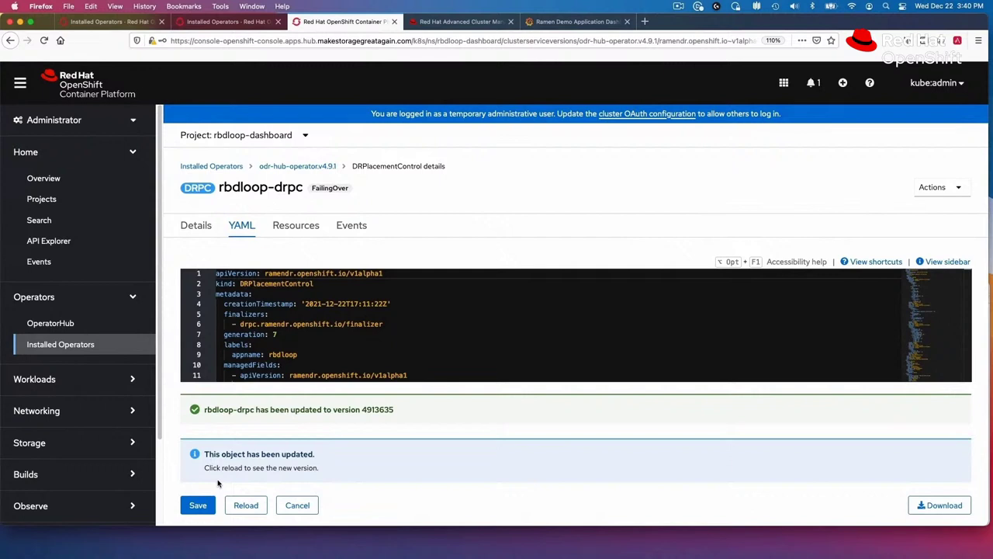
Switch to Terminal and run "watch oc get pods,pvc" in the cluster2 session.
key("super+Tab")
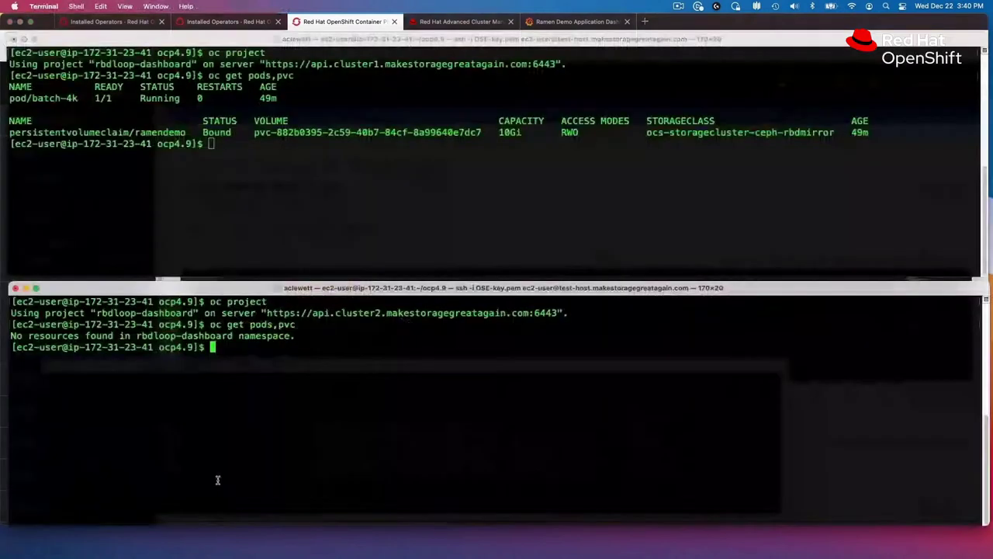
type("wa")
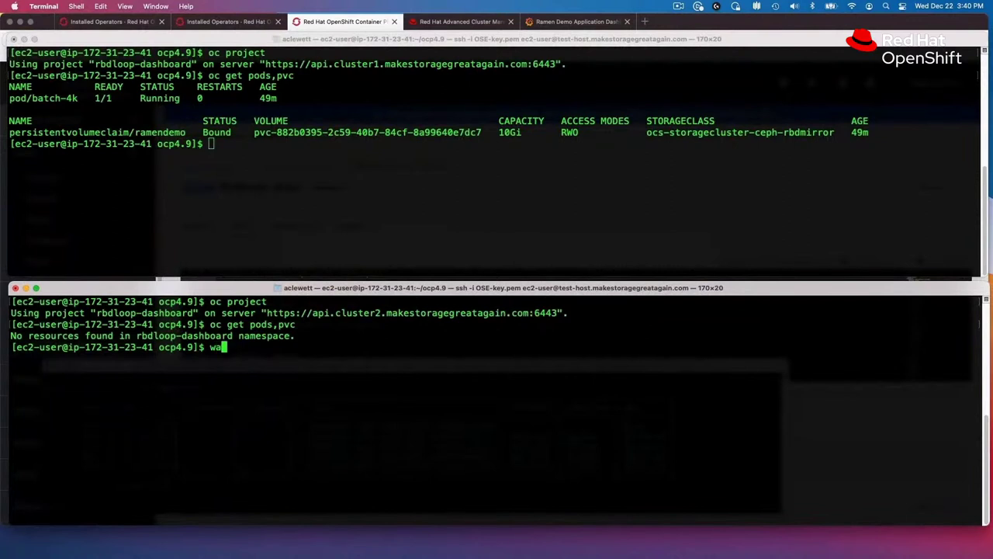
type("tch oc get pods,pvc")
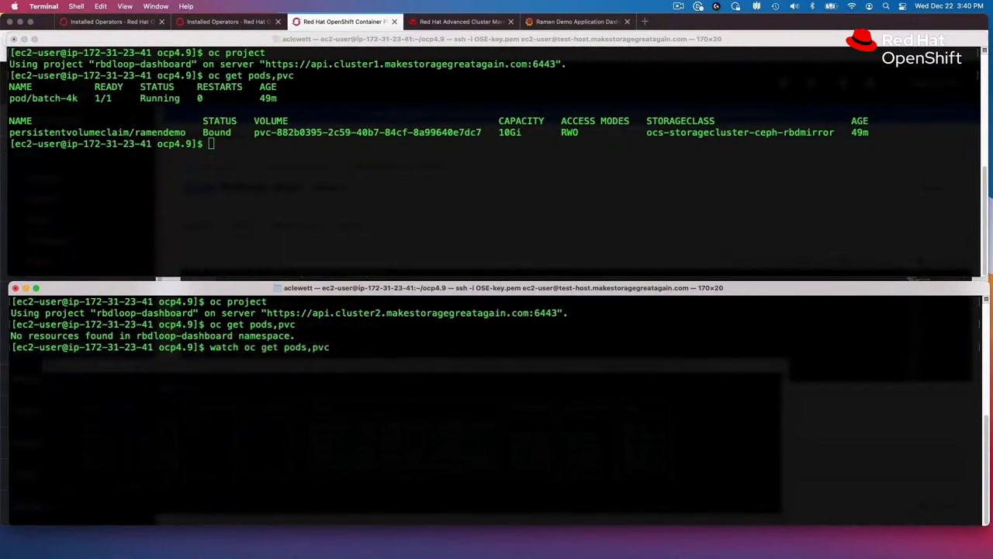
key("Return")
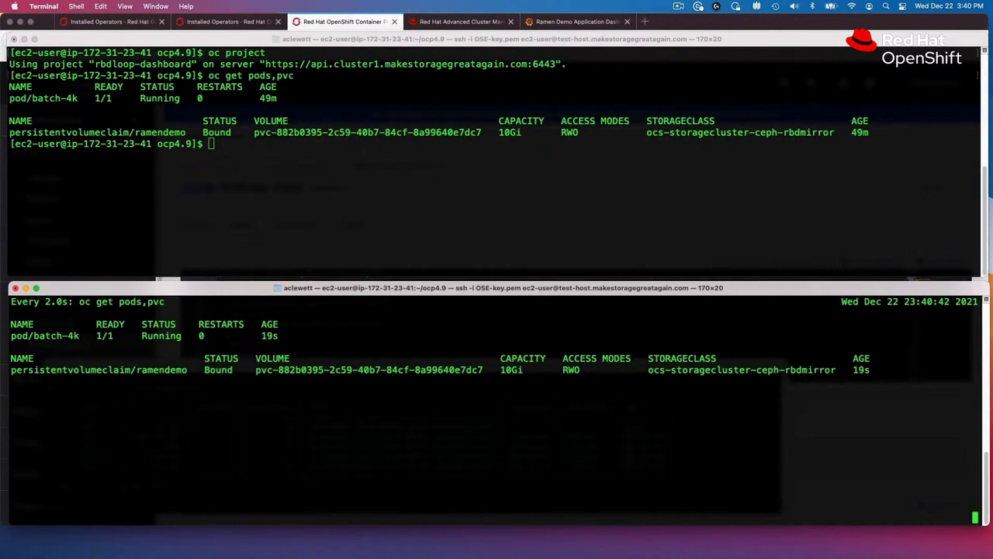
Return to Firefox and check the failover in the Ramen Demo Application Dashboard and the cluster node of the rbdloop topology.
left_click(541, 23)
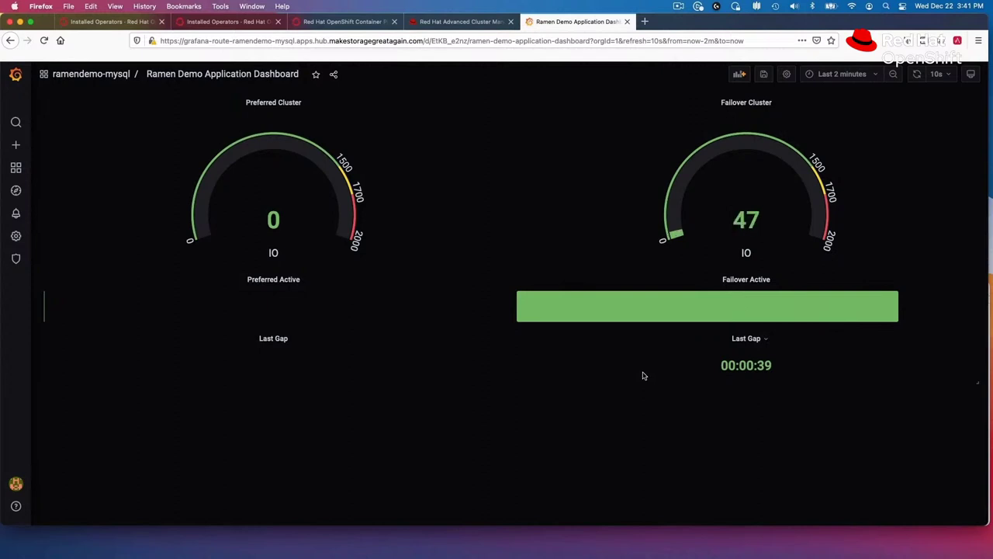
key("ctrl+shift+Tab")
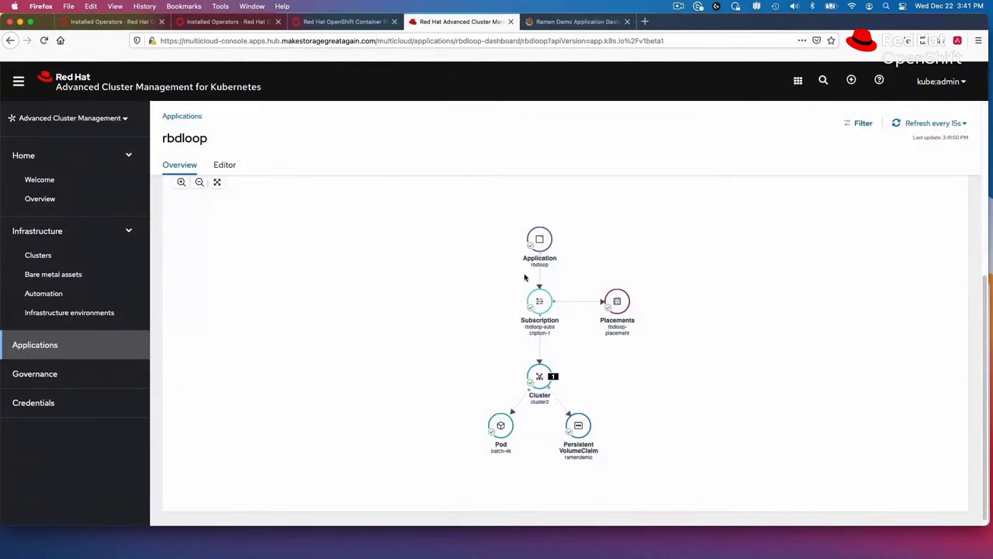
left_click(538, 376)
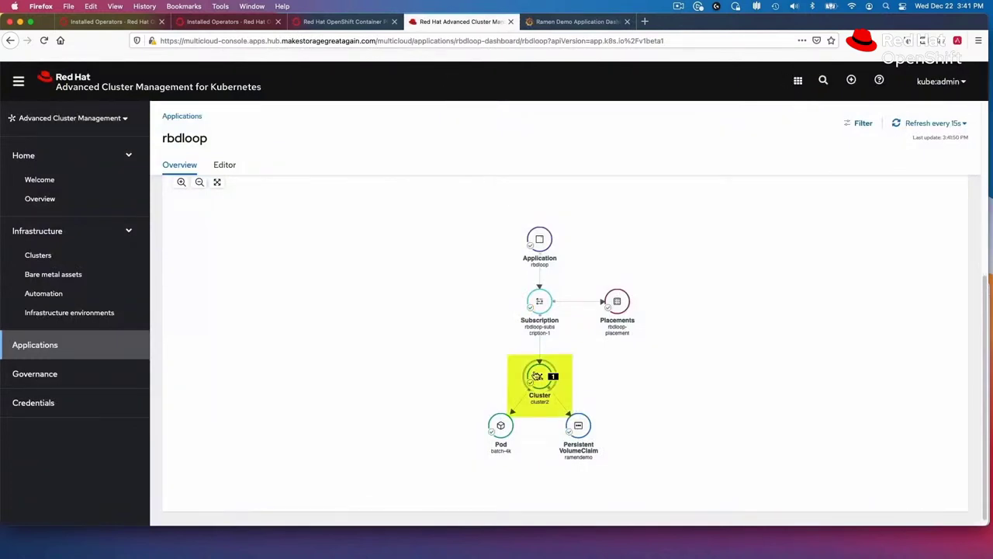
left_click(538, 376)
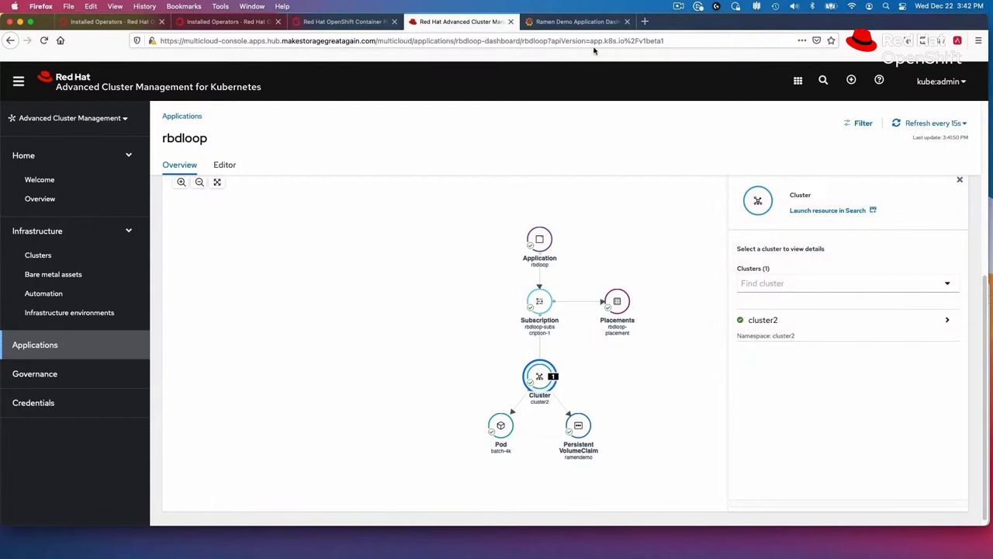
left_click(578, 22)
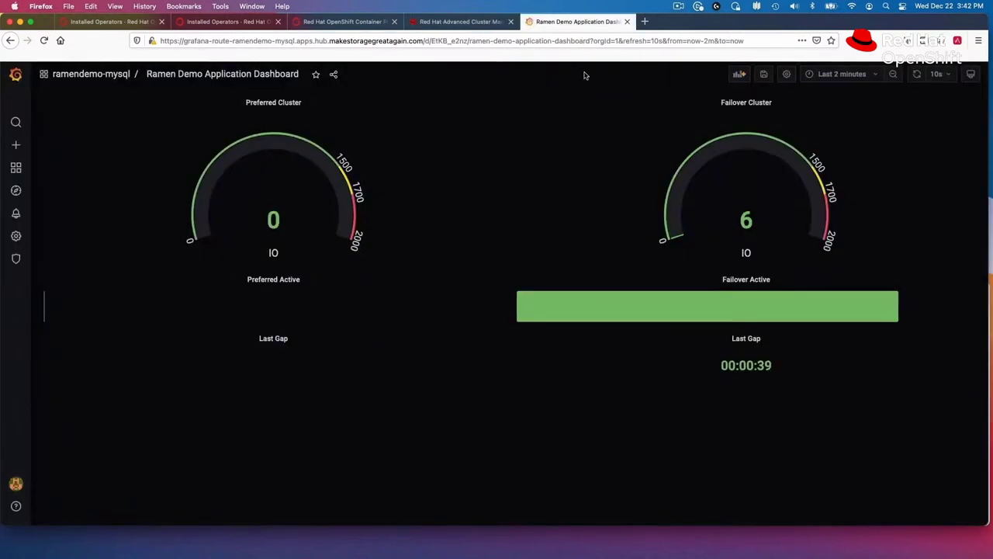